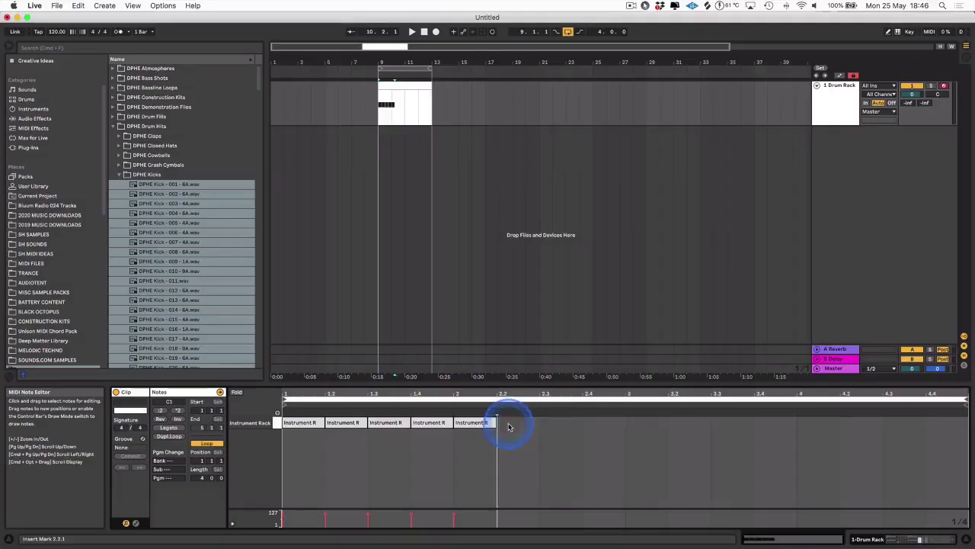
Step: Draw kick notes on beats 2.2 through 2.4 and sweep the Kick macro during playback
left_click_drag(509, 427, 599, 424)
left_click_drag(366, 435, 304, 438)
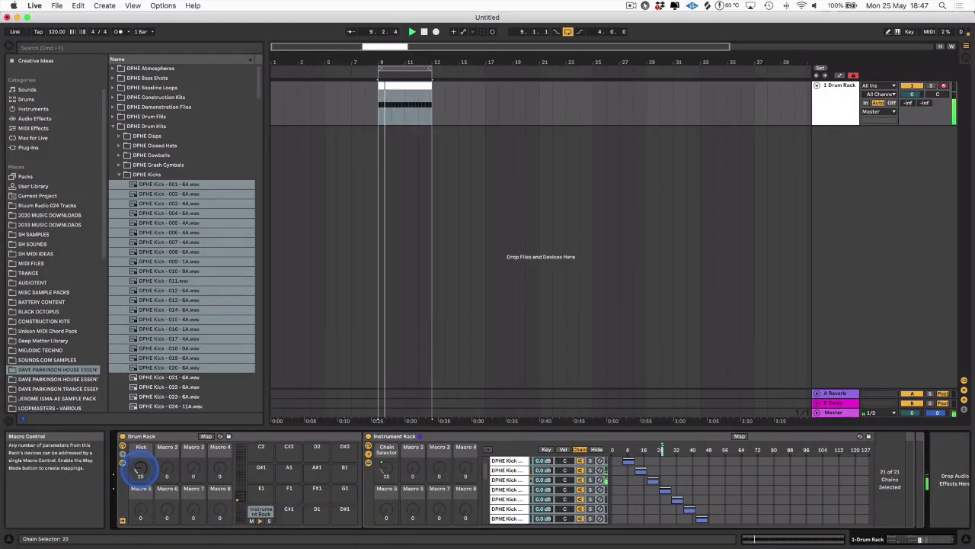
mouse_move(139, 466)
left_mouse_down()
mouse_move(150, 465)
mouse_move(140, 457)
left_mouse_up()
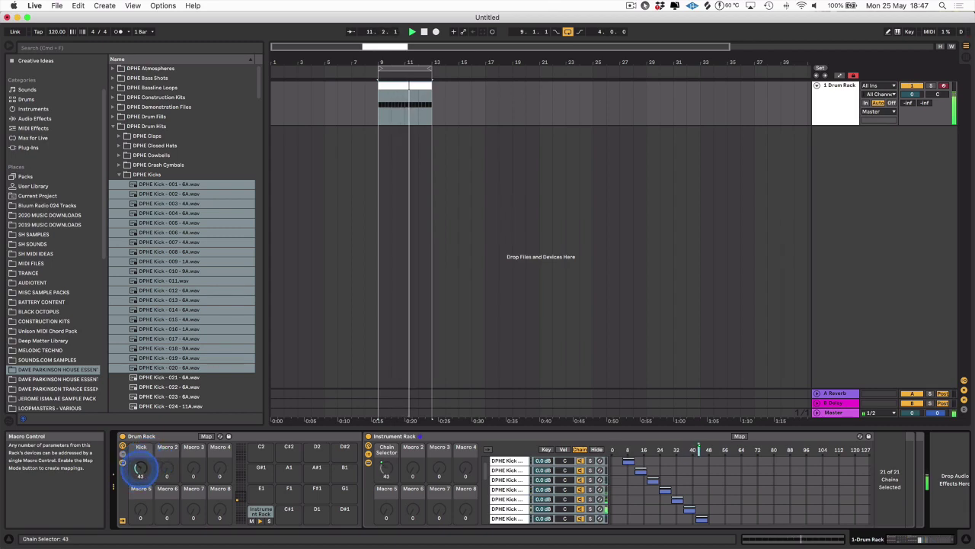
Step: Hide the nested rack's devices and toggle the Drum Rack's chain list open and closed
left_click(121, 455)
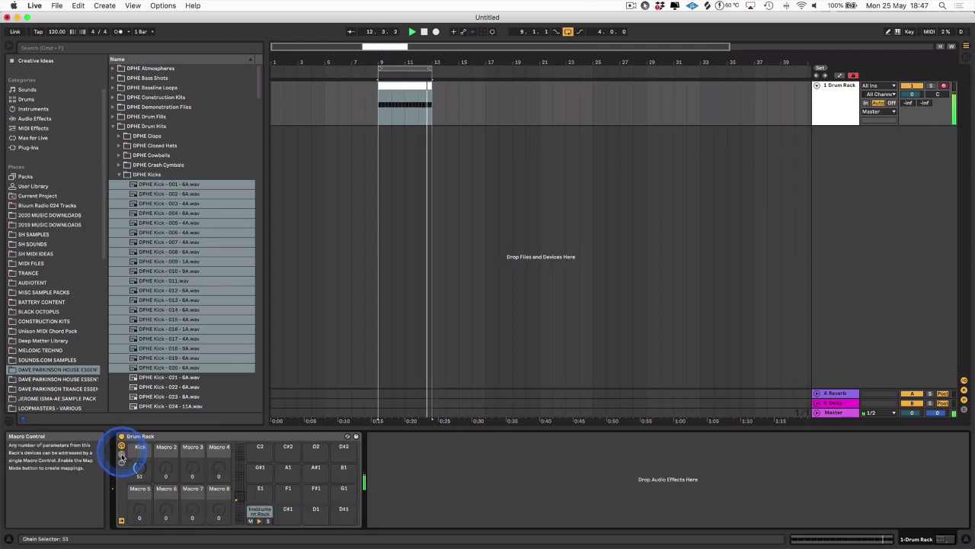
left_click(121, 454)
left_click(121, 461)
left_click(121, 464)
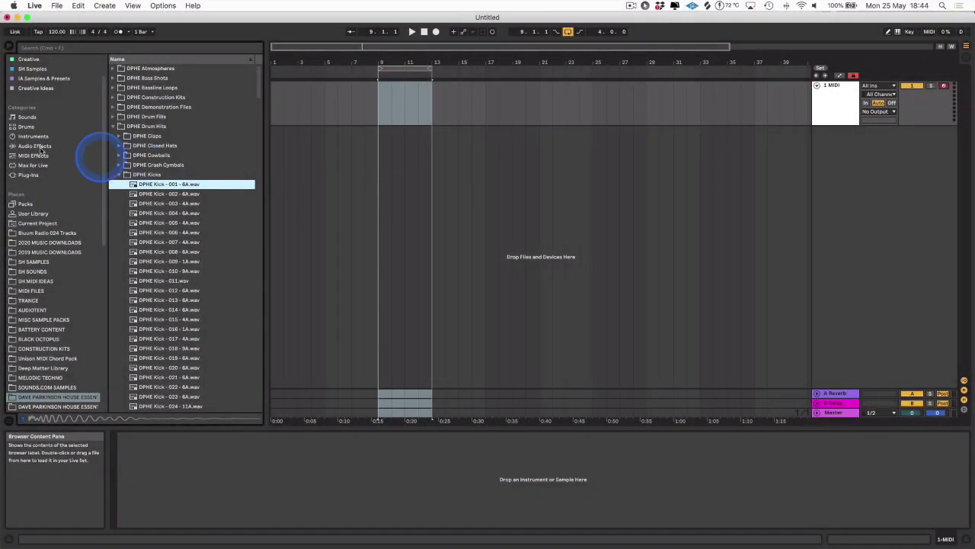
Step: Add a Drum Rack from Instruments, then drag DPHE Kick - 001 - 6A from DAVE PARKINSON HOUSE ESSENTIALS onto pad C1
left_click(35, 136)
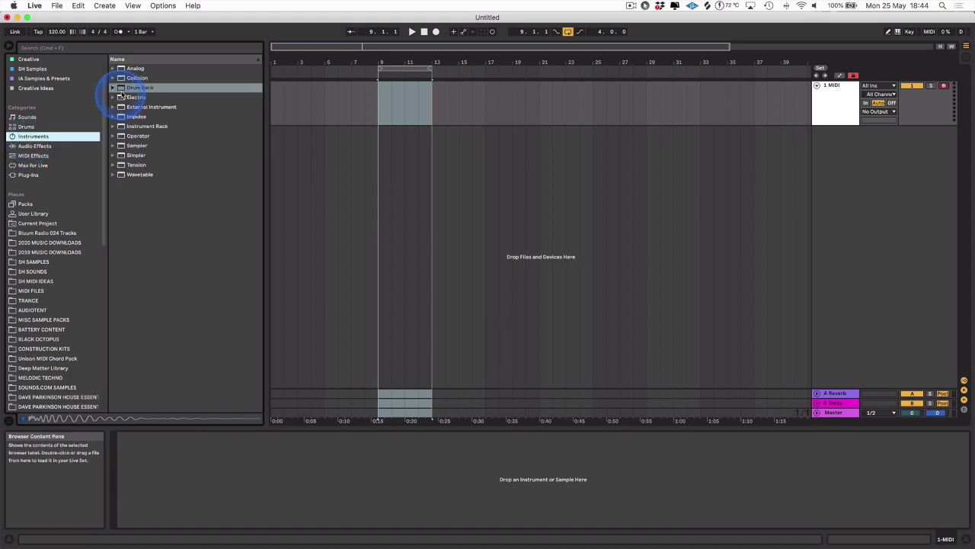
left_click(140, 88)
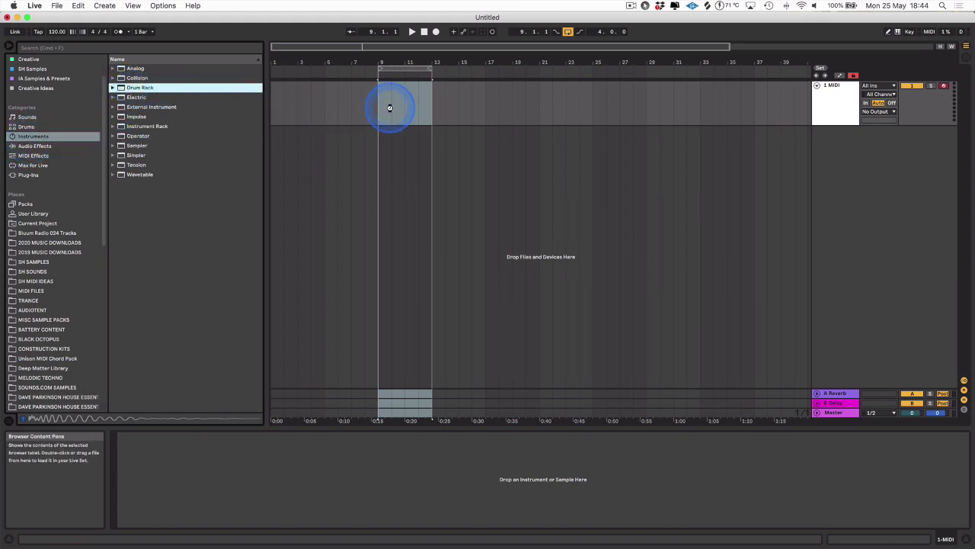
scroll(76, 351, "down", 1)
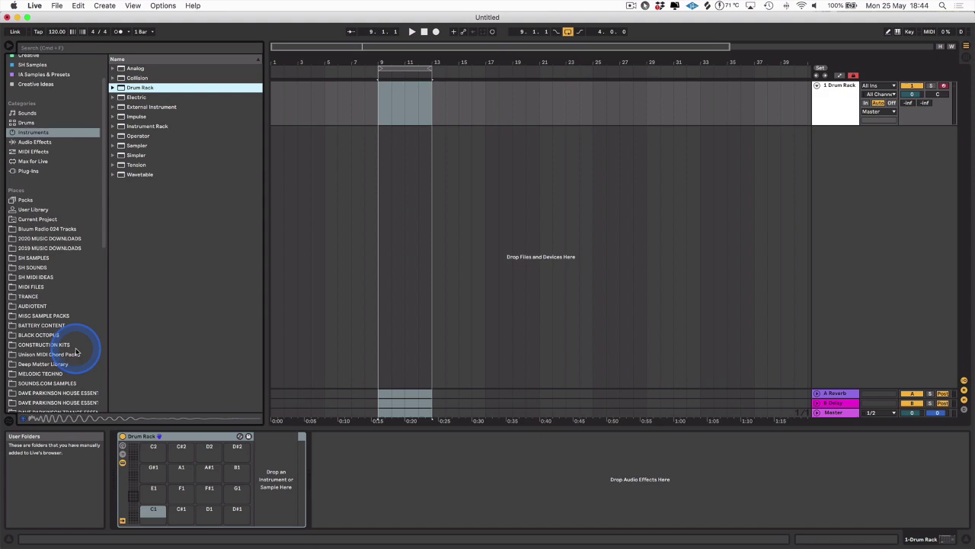
scroll(76, 351, "down", 1)
left_click(64, 370)
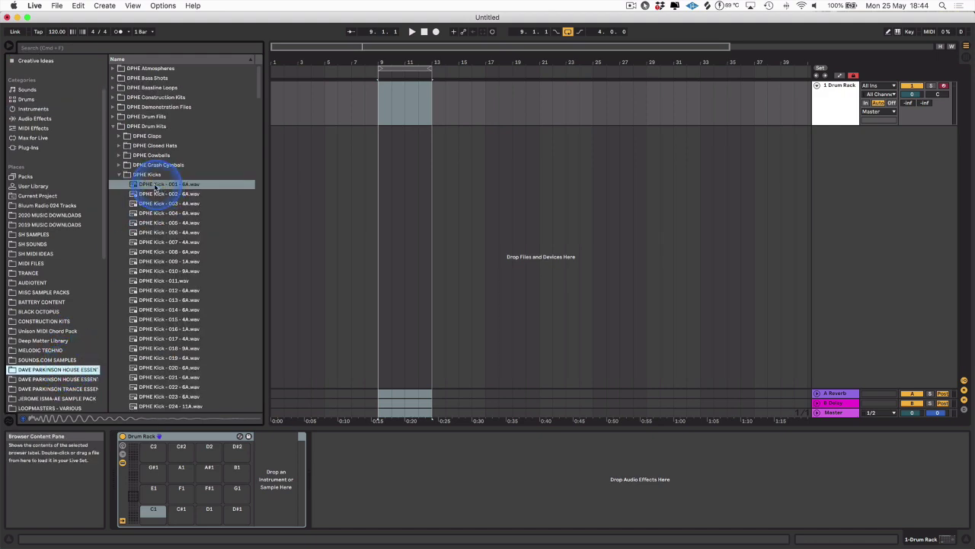
left_click_drag(159, 189, 152, 512)
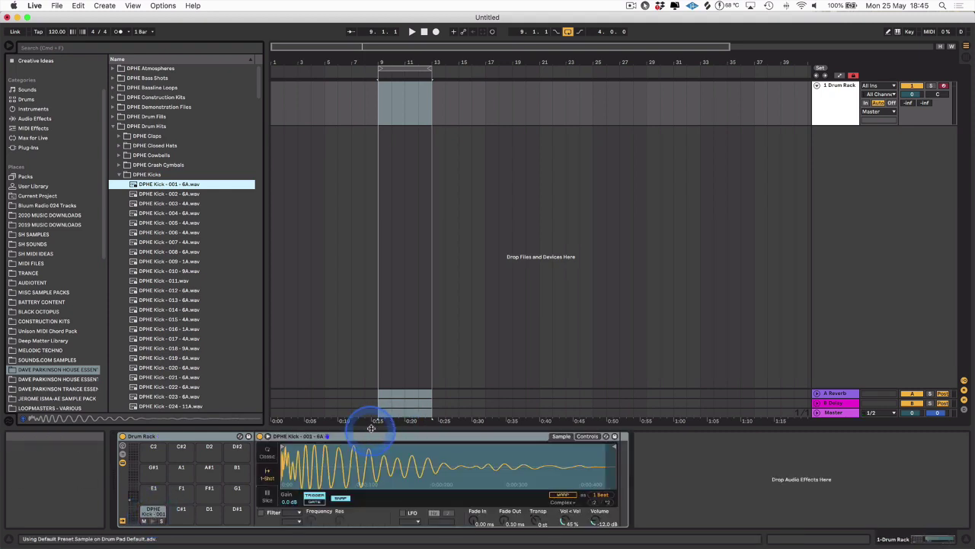
Step: Group the kick's Simpler into an Instrument Rack and show the new rack's chain list
left_click(396, 437)
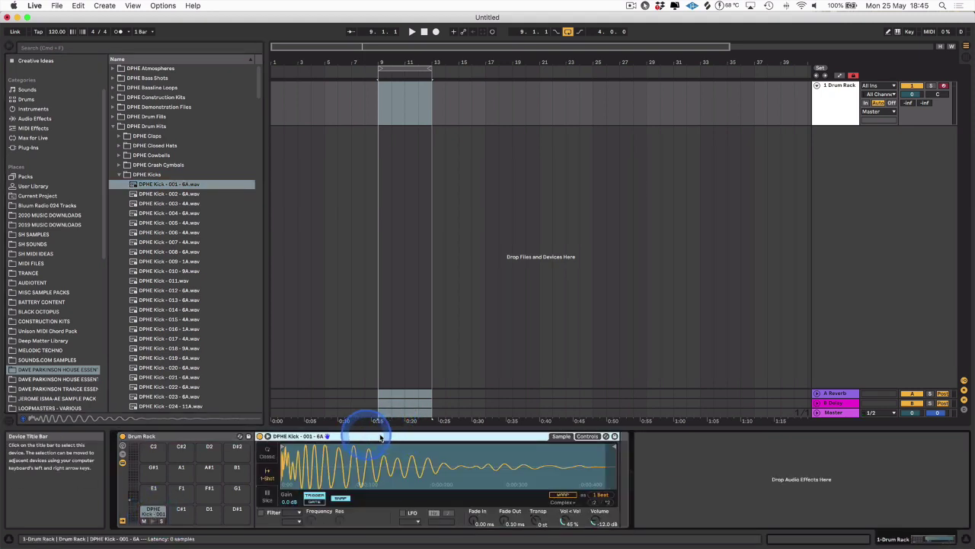
right_click(381, 437)
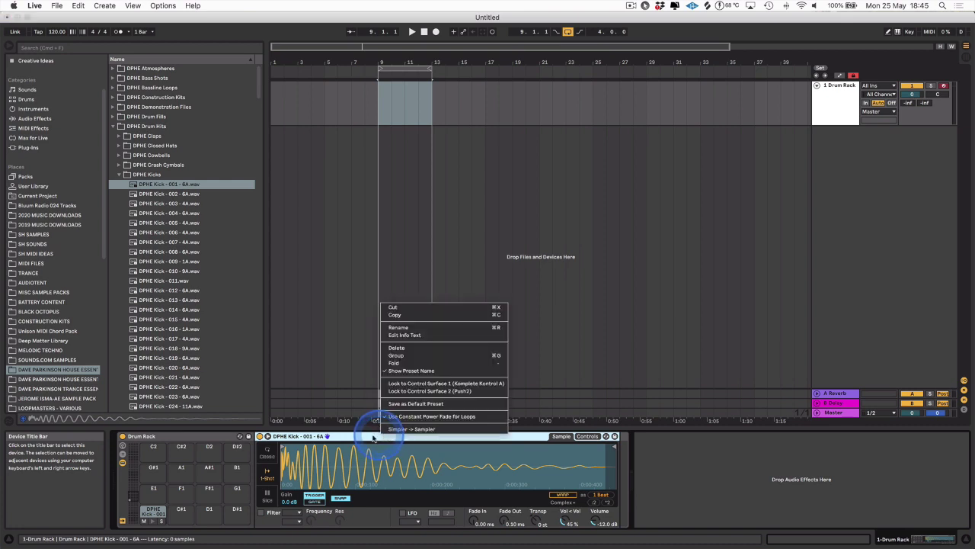
left_click(397, 357)
left_click(260, 457)
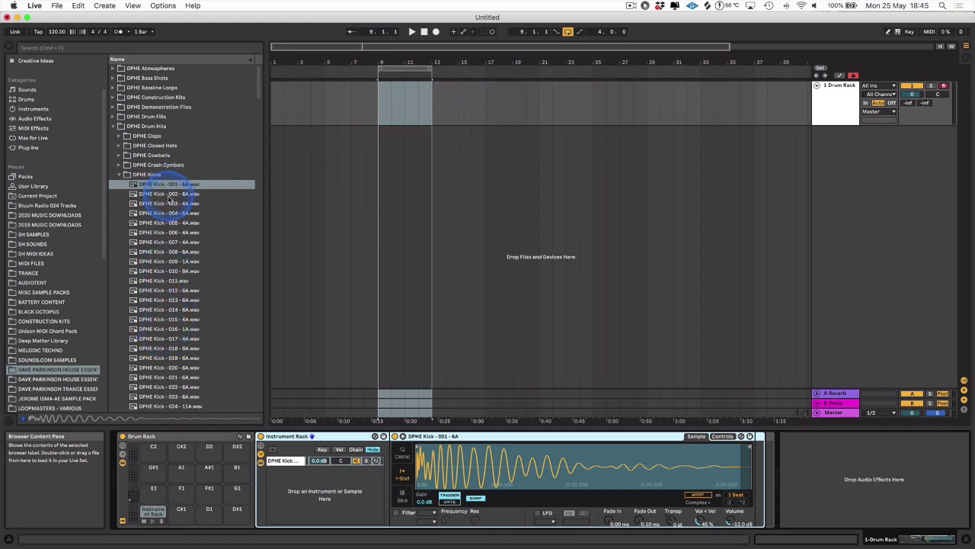
Step: Drag kicks 001–020 into the Instrument Rack chain list, then click through the new chains
left_click(169, 368, "shift")
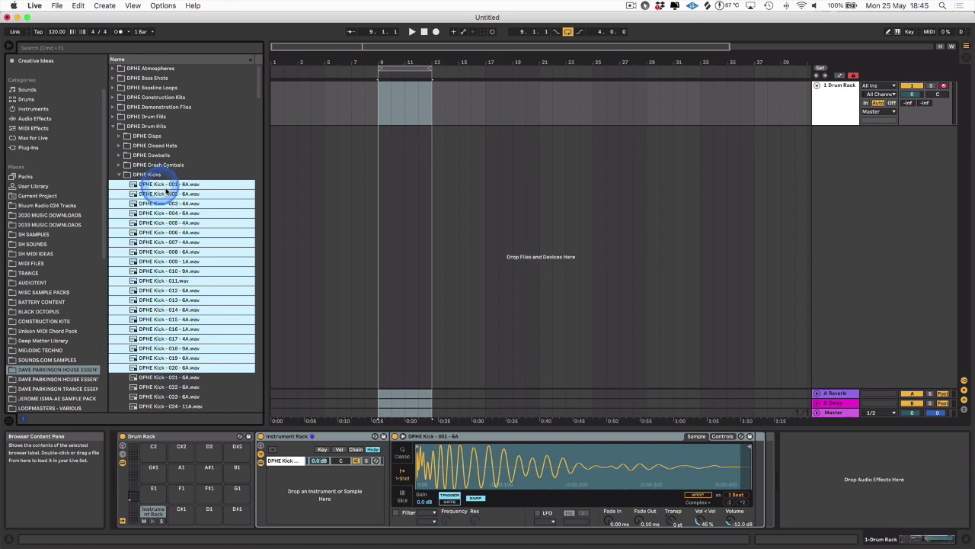
left_click_drag(167, 191, 291, 480)
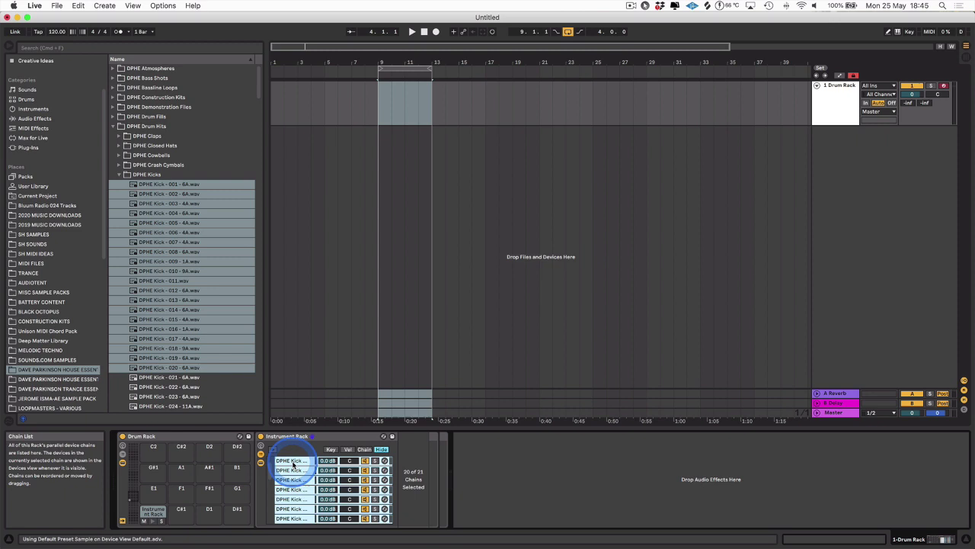
left_click(297, 470)
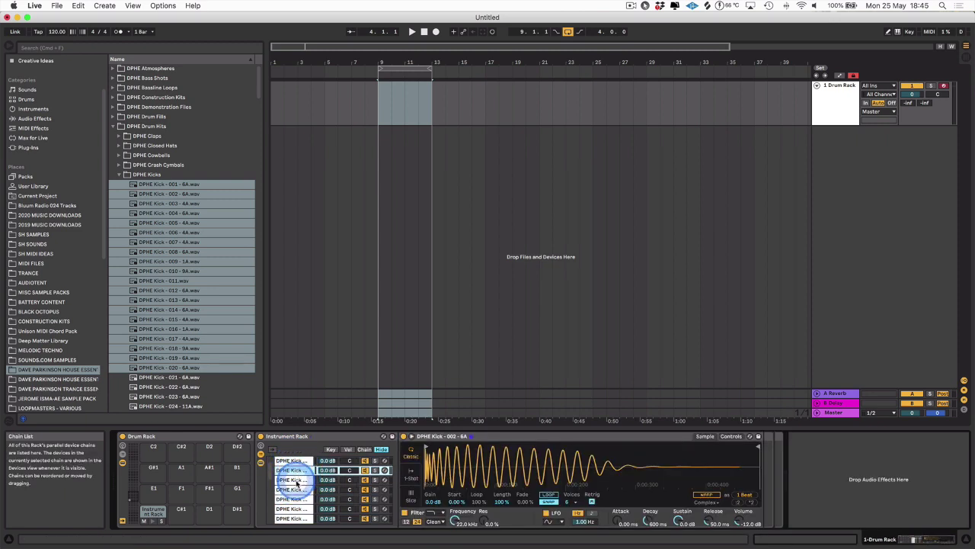
left_click(298, 489)
left_click(299, 498)
left_click(297, 489)
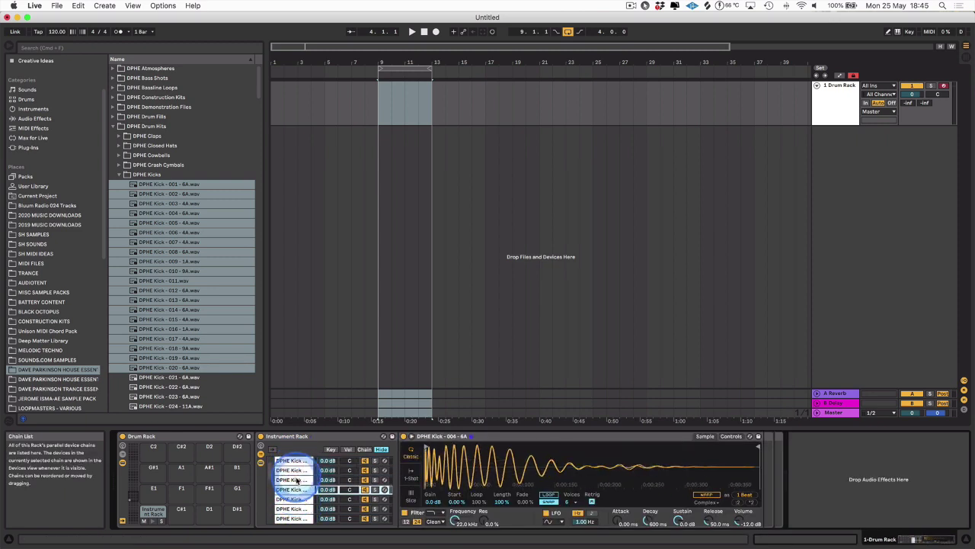
left_click(298, 480)
left_click(297, 460)
left_click(299, 470)
left_click(298, 460)
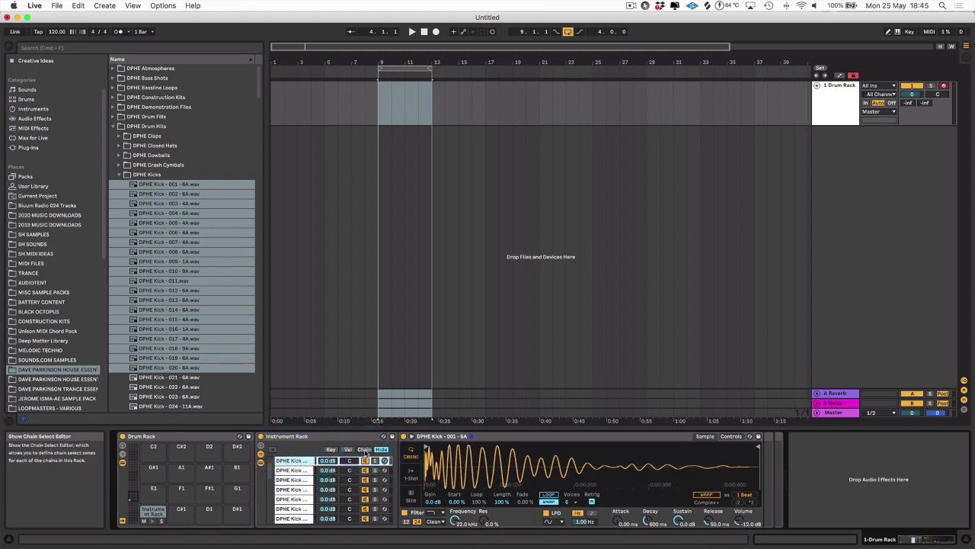
Step: In the chain zone editor, stretch all chain zones to 0–127 and Distribute Ranges Equally
left_click(364, 449)
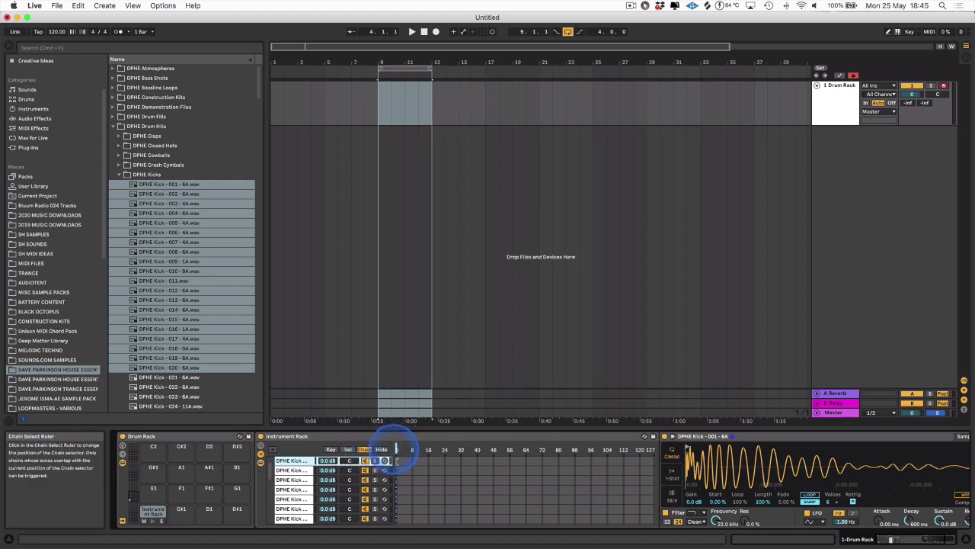
left_click(296, 471)
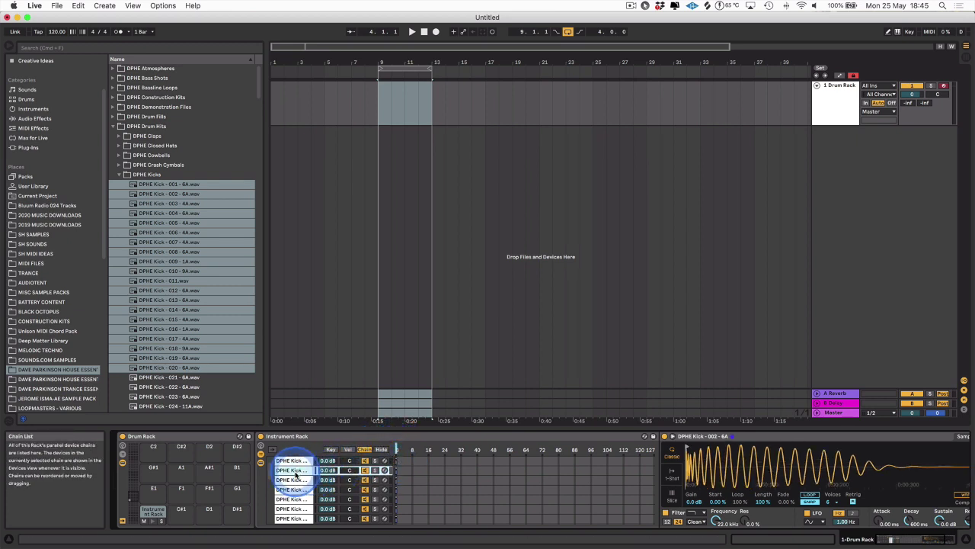
key("super+a")
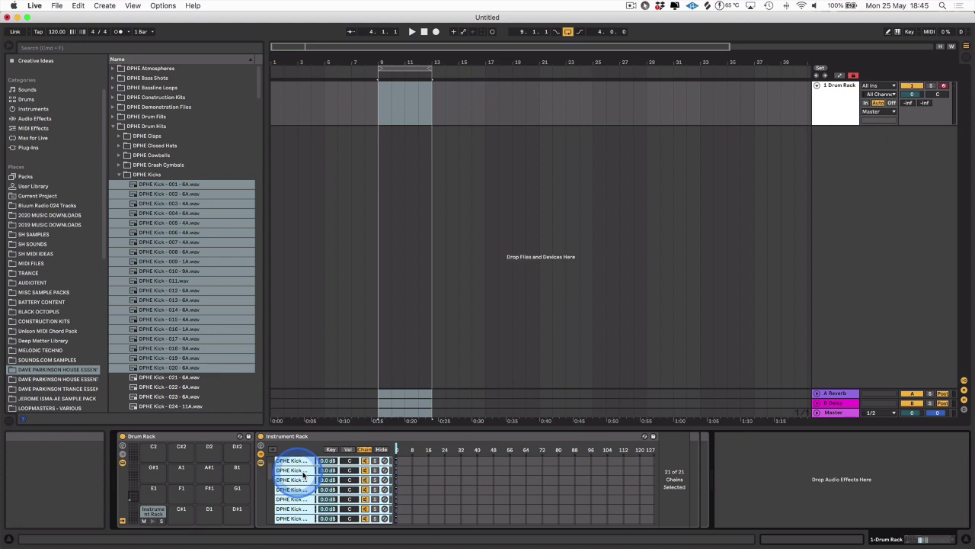
left_click(410, 466)
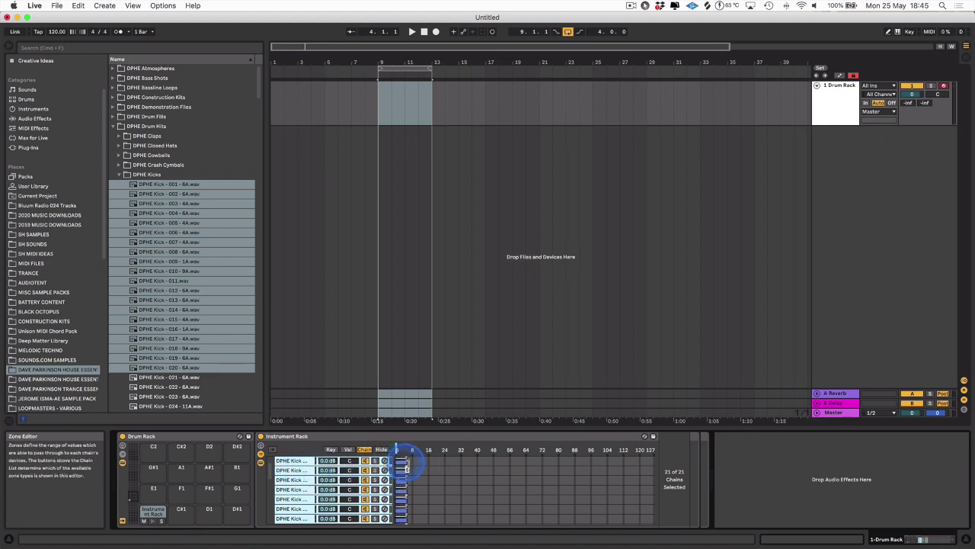
left_click_drag(406, 468, 648, 469)
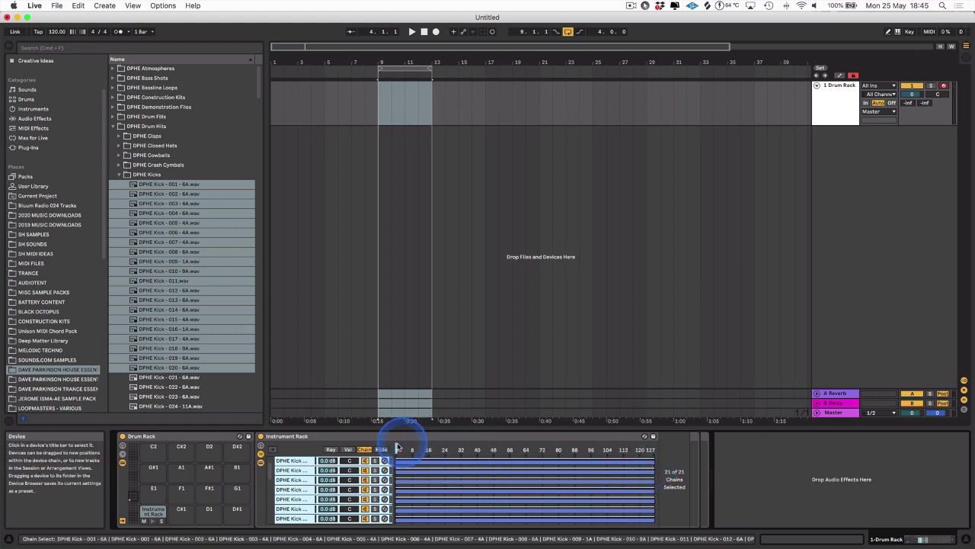
right_click(428, 472)
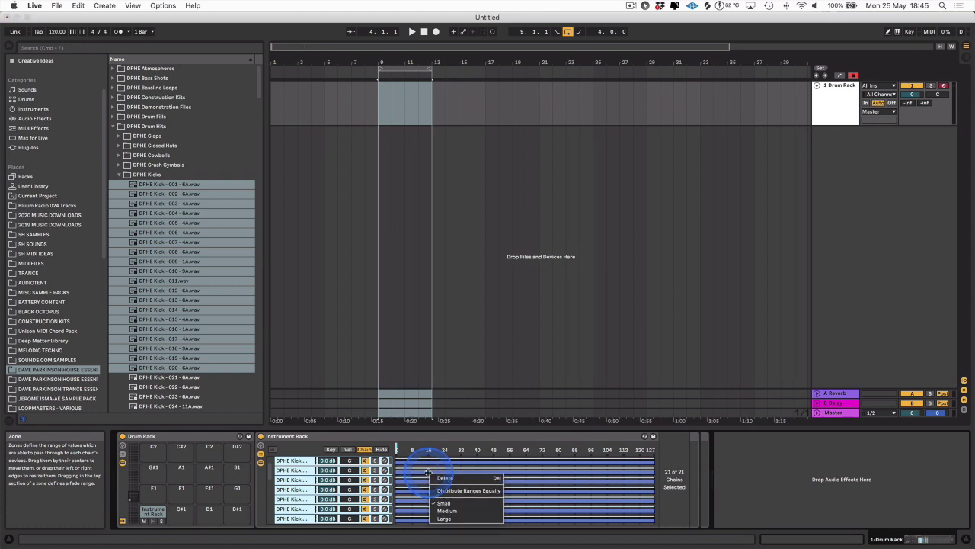
left_click(461, 491)
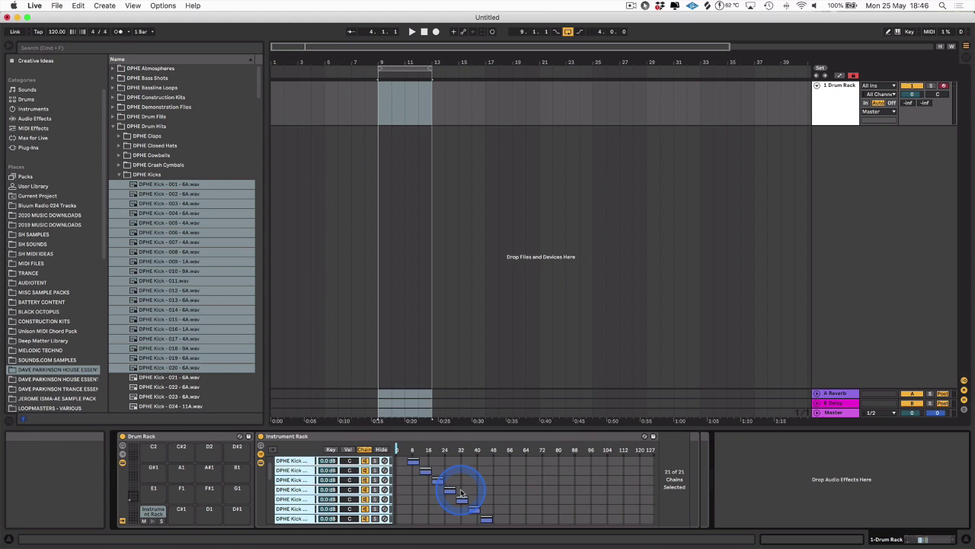
left_click(398, 449)
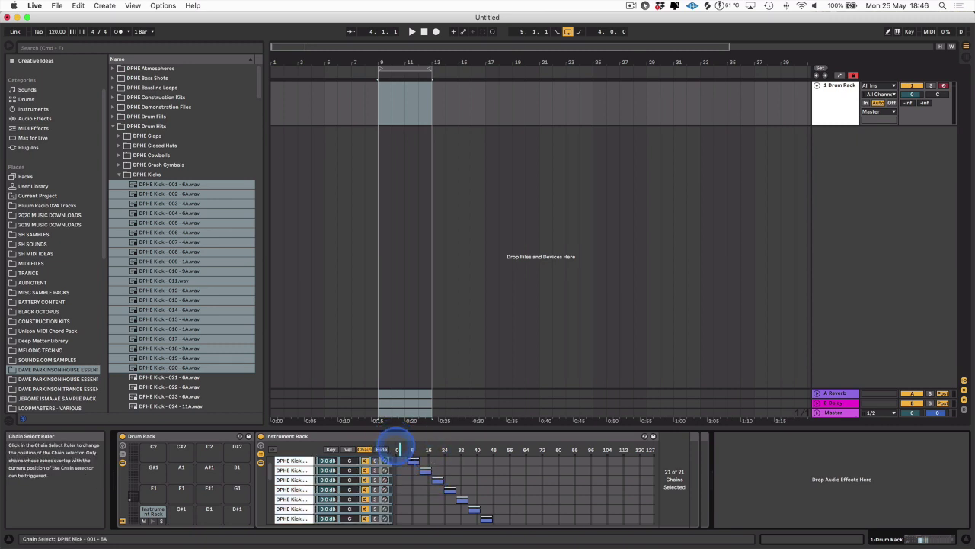
Step: Map the Chain Select Ruler to Macro 1, then turn the Chain Selector macro to switch kicks
right_click(396, 450)
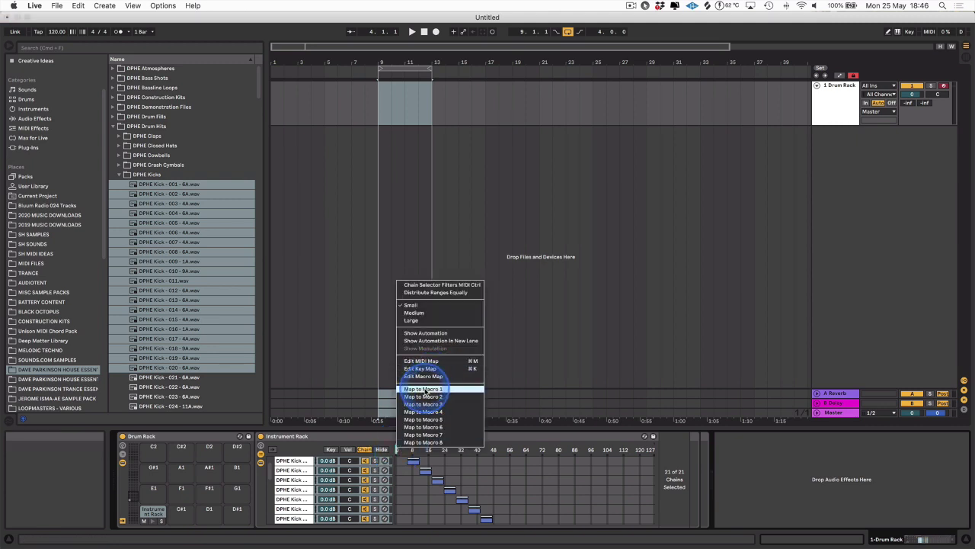
left_click(424, 390)
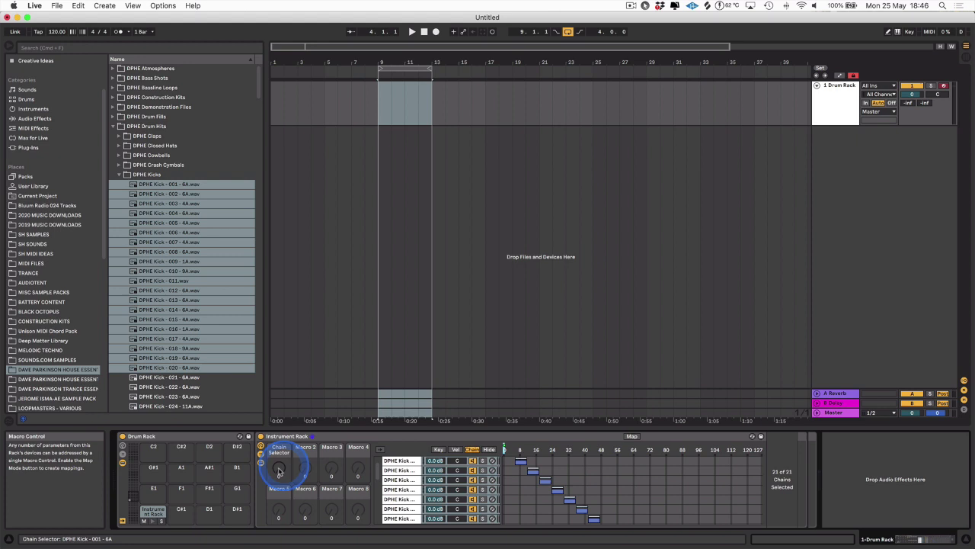
left_click_drag(278, 473, 278, 465)
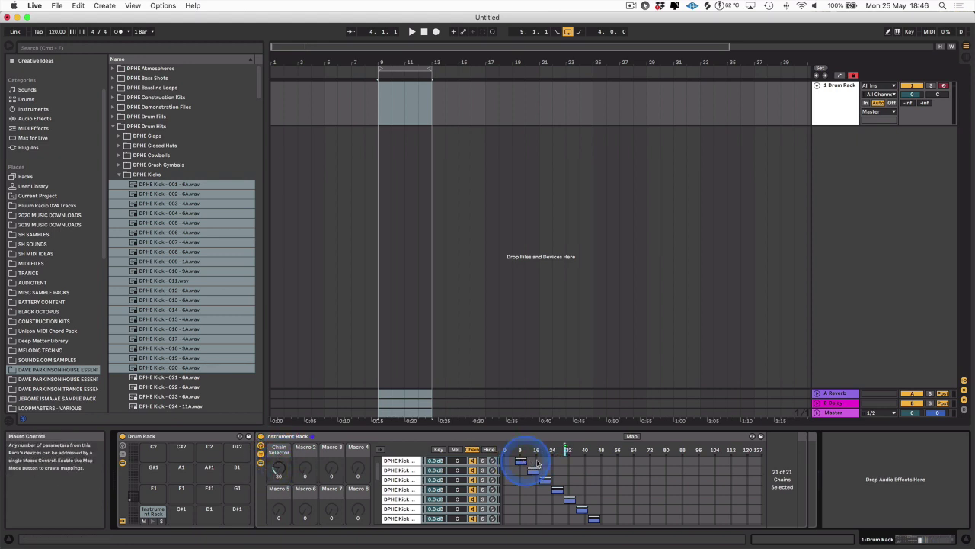
left_click_drag(281, 467, 281, 467)
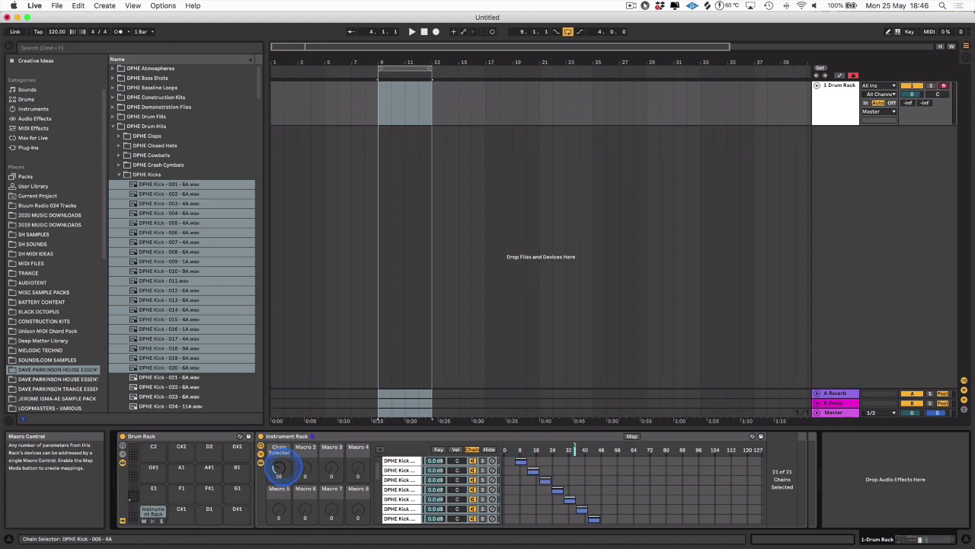
Step: Map Chain Selector to the Drum Rack's Macro 1 and rename that macro Kick
right_click(280, 450)
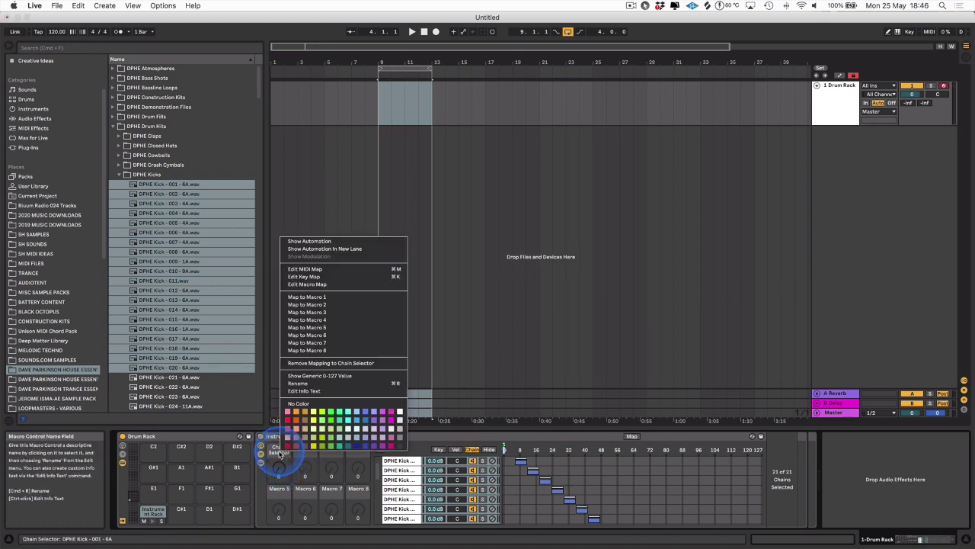
left_click(306, 297)
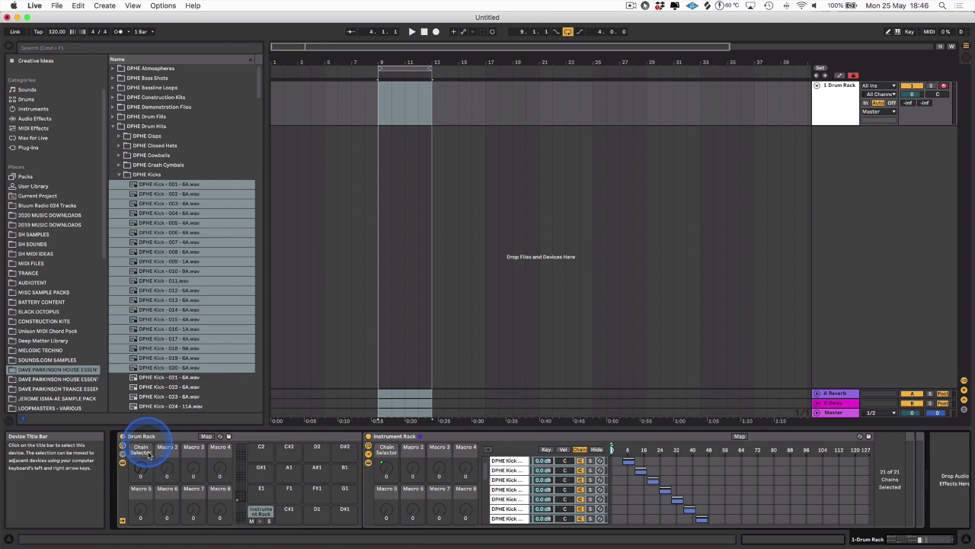
right_click(140, 451)
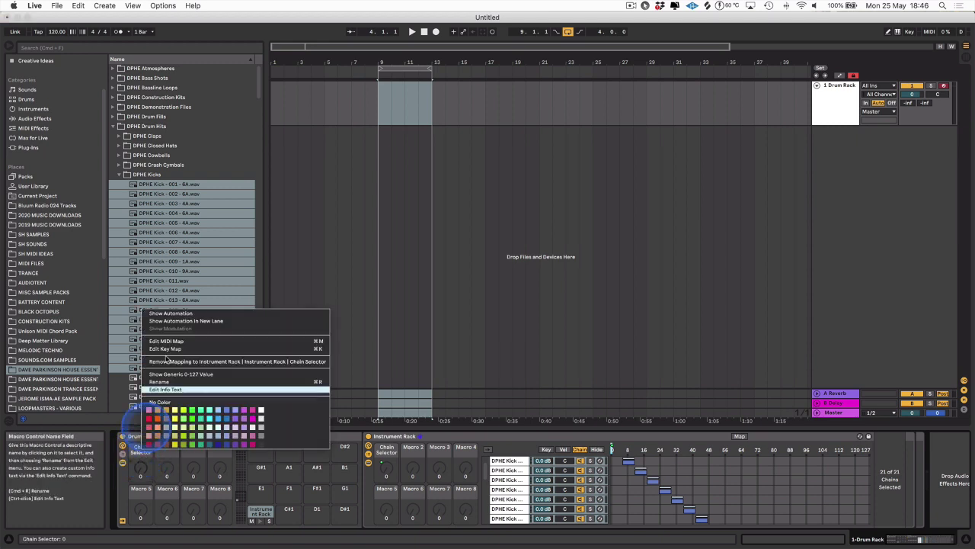
left_click(162, 381)
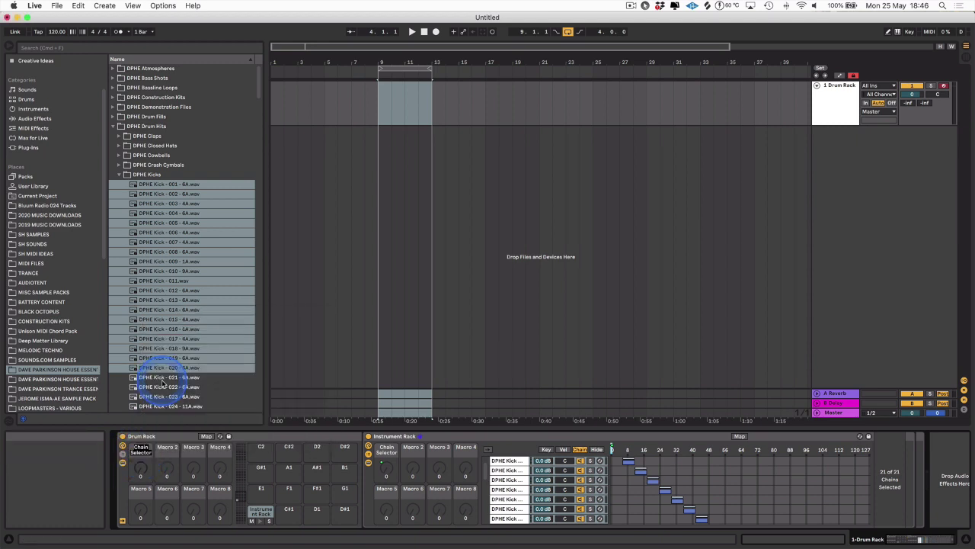
type("Kick")
key("Return")
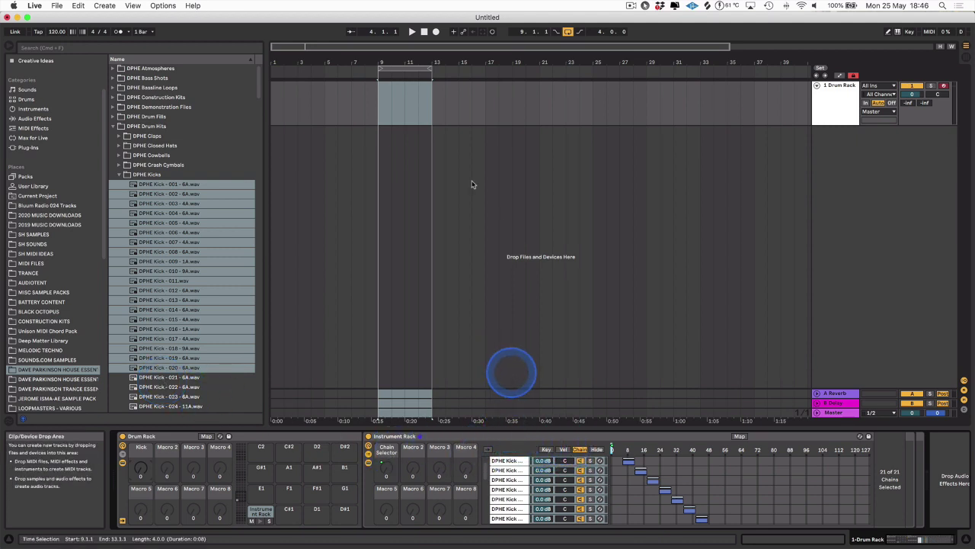
Step: Consolidate bars 9–13 on the Drum Rack track into an empty MIDI clip
left_click(377, 90)
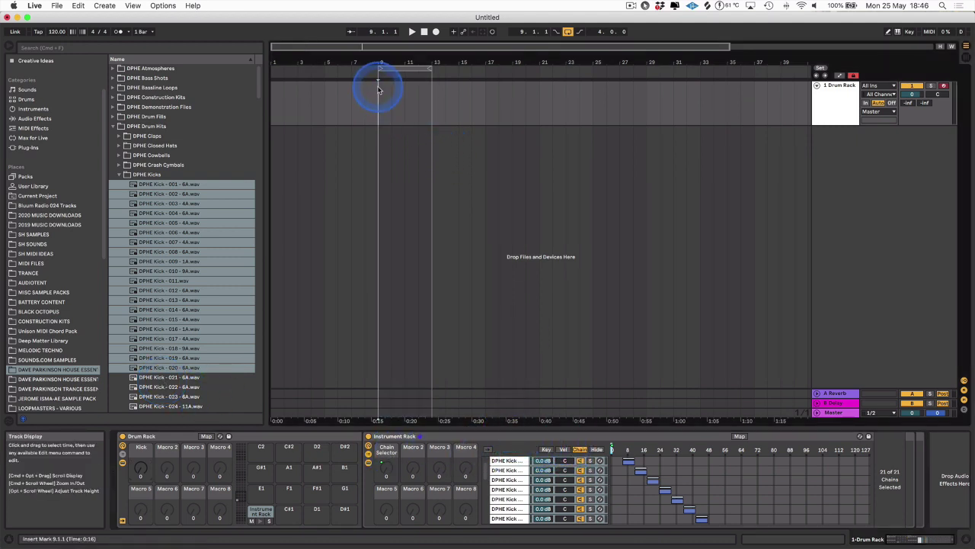
left_click_drag(377, 90, 425, 87)
right_click(420, 85)
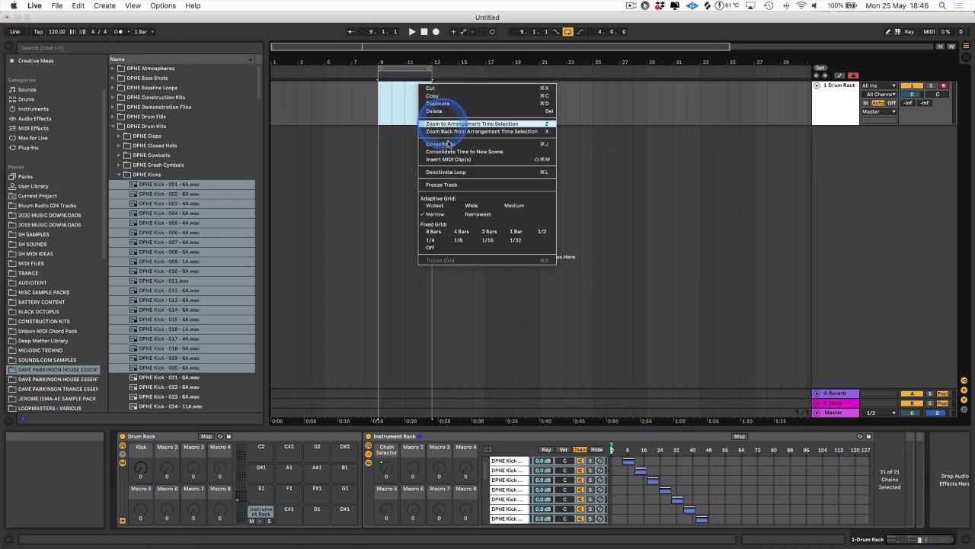
left_click(448, 144)
left_click(402, 87)
left_click(334, 321)
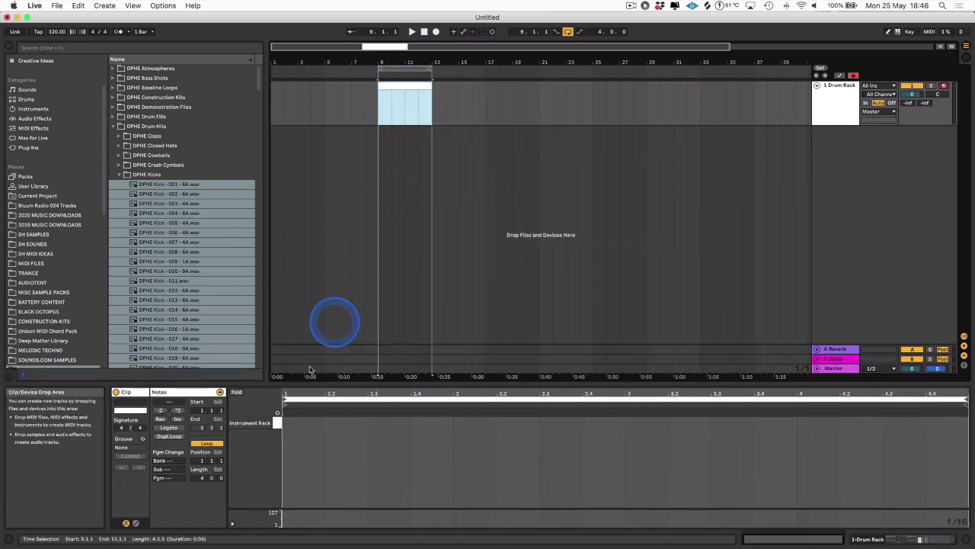
Step: With the grid off, add a one-beat C1 note at 1.1.1 and duplicate it to 16 hits
left_click(304, 415)
right_click(304, 417)
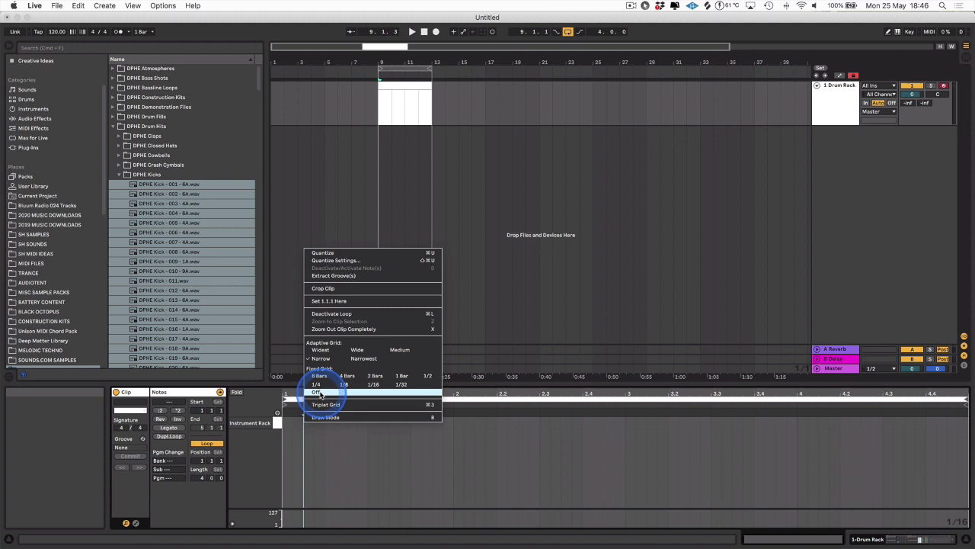
left_click(318, 393)
double_click(303, 422)
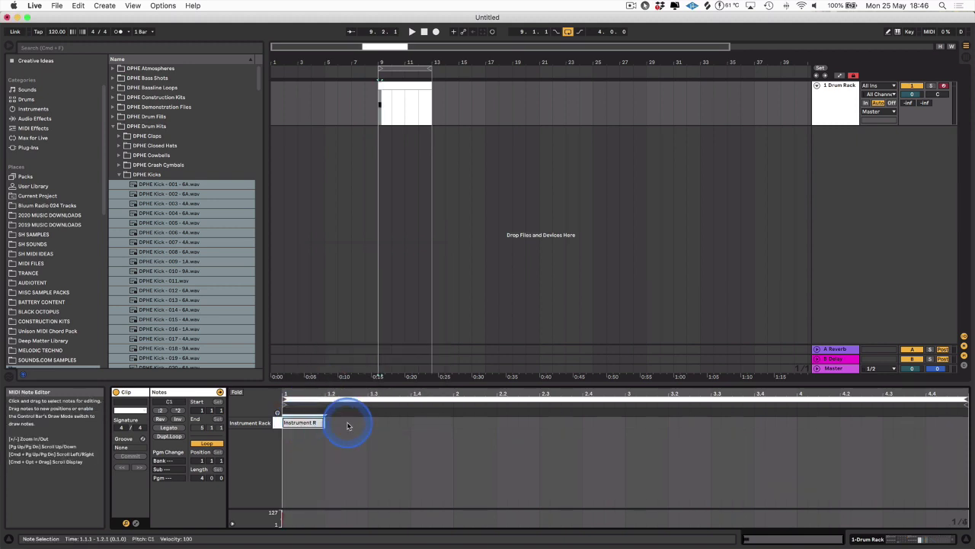
key("super+d")
key("super+d")
key("super+d")
key("super+d")
key("super+d")
key("super+d")
key("super+d")
key("super+d")
key("super+d")
key("super+d")
key("super+d")
key("super+d")
key("super+d")
key("super+d")
key("super+d")
left_click(405, 87)
left_click(831, 87)
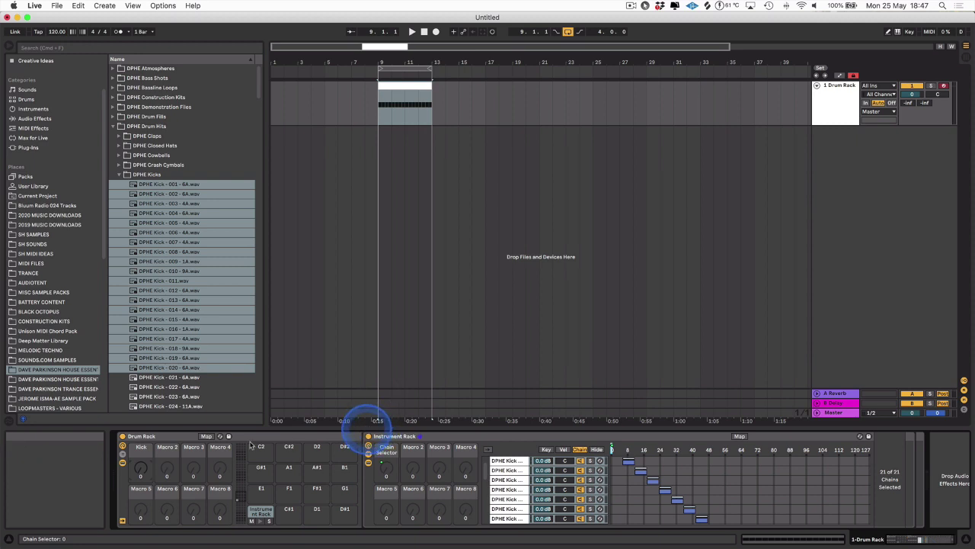
Step: Start playback and turn the Kick macro up to about 51
key("space")
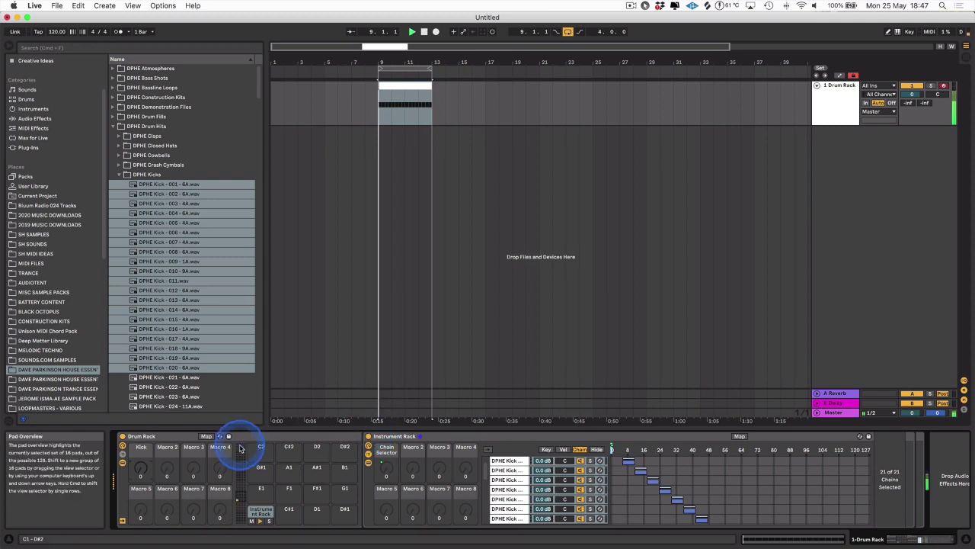
left_click(141, 466)
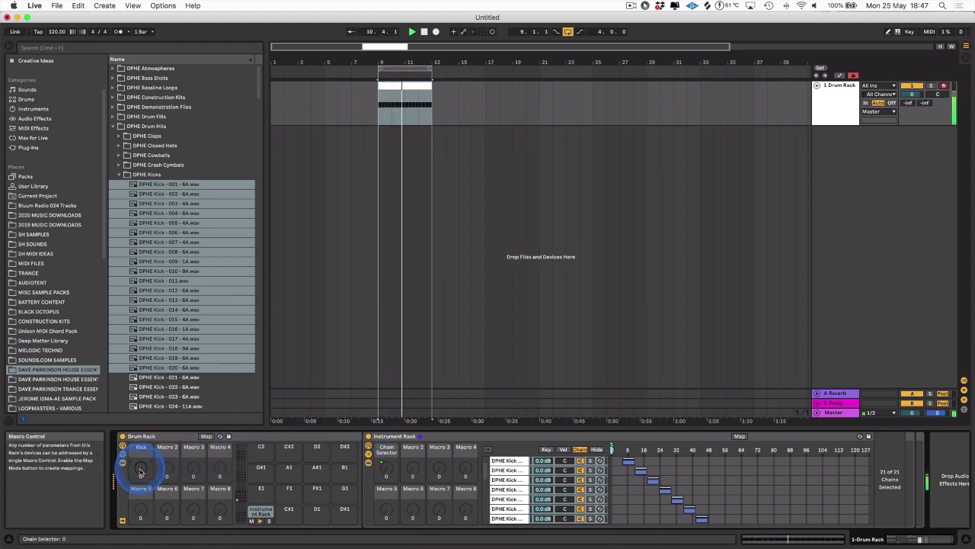
left_click_drag(142, 466, 141, 468)
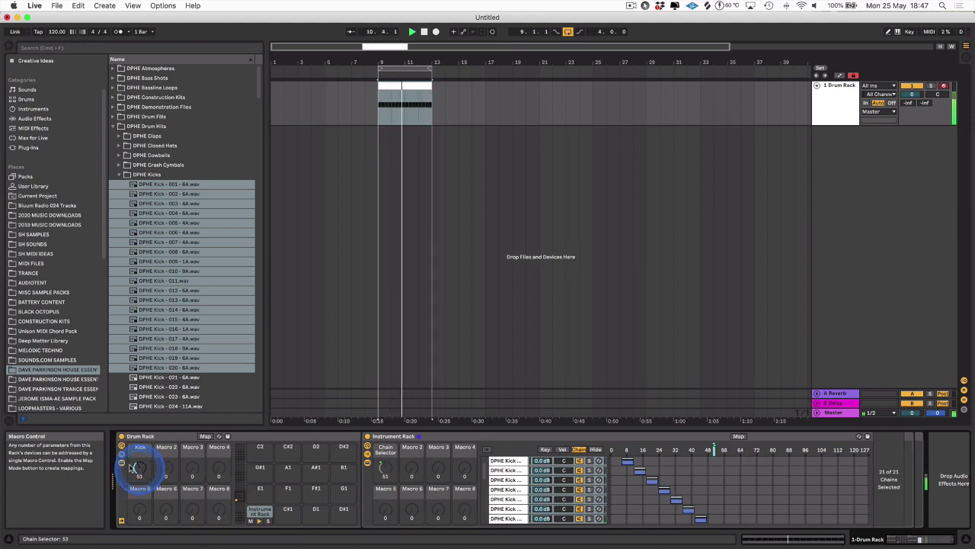
Step: Hide the nested Instrument Rack's devices, then toggle the Drum Rack's macros and chain list
left_click(122, 463)
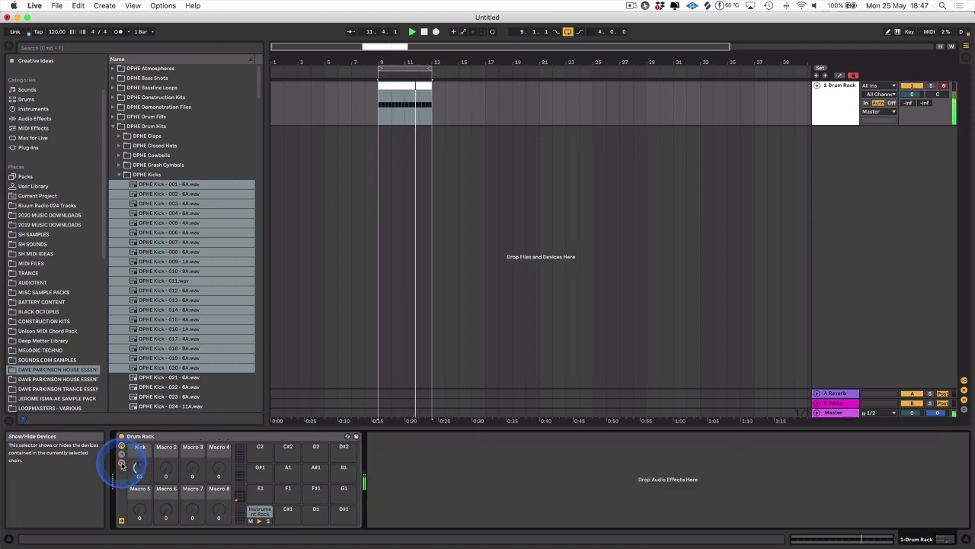
left_click(122, 445)
left_click(122, 445)
left_click(121, 454)
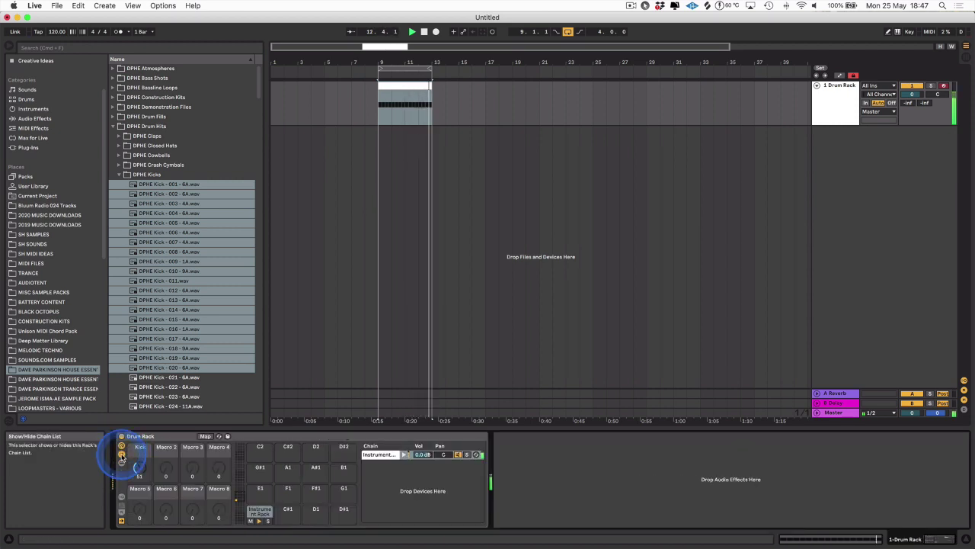
left_click(122, 454)
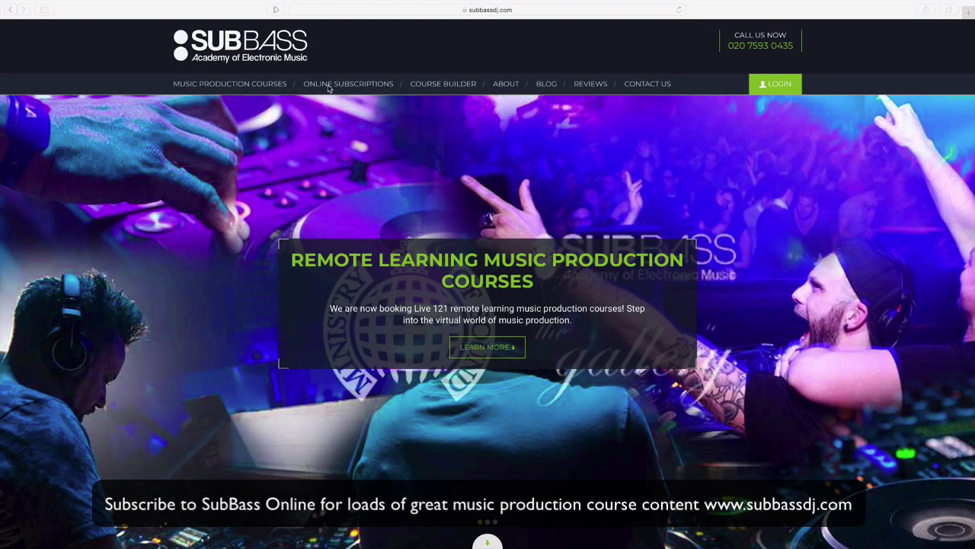
Step: Browse subbassdj.com's Music Production Courses to the Online Ableton Courses list showing Module One Parts 1 and 2
left_click(255, 89)
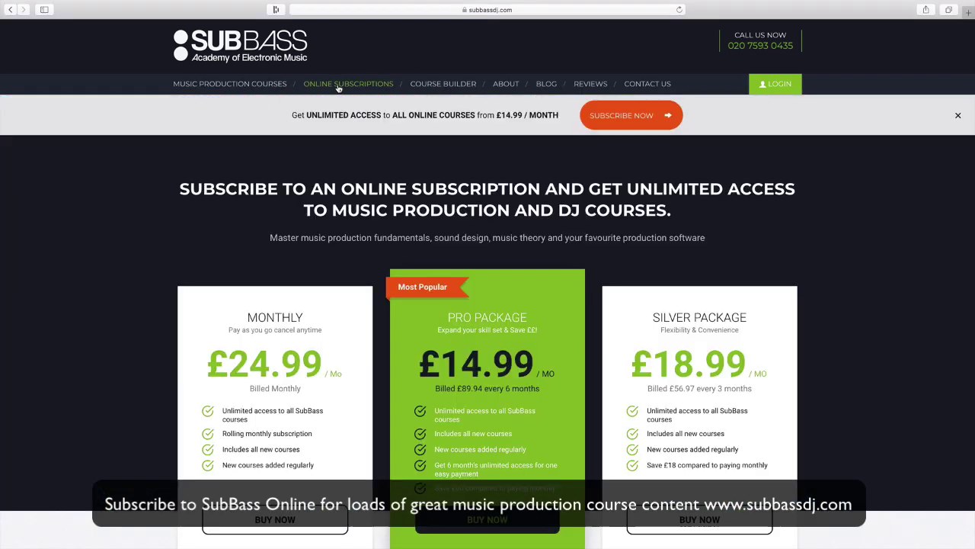
scroll(287, 296, "down", 5)
scroll(288, 296, "down", 10)
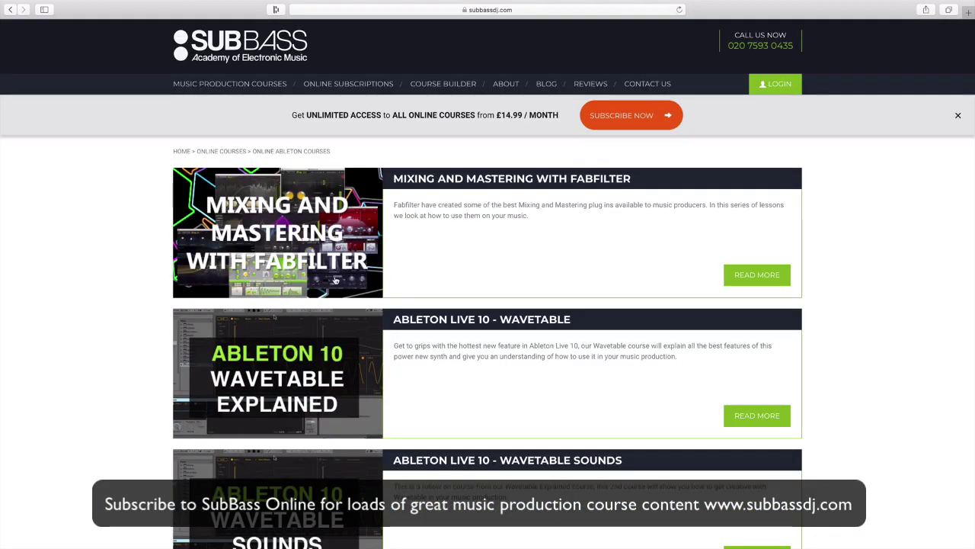
scroll(336, 281, "down", 10)
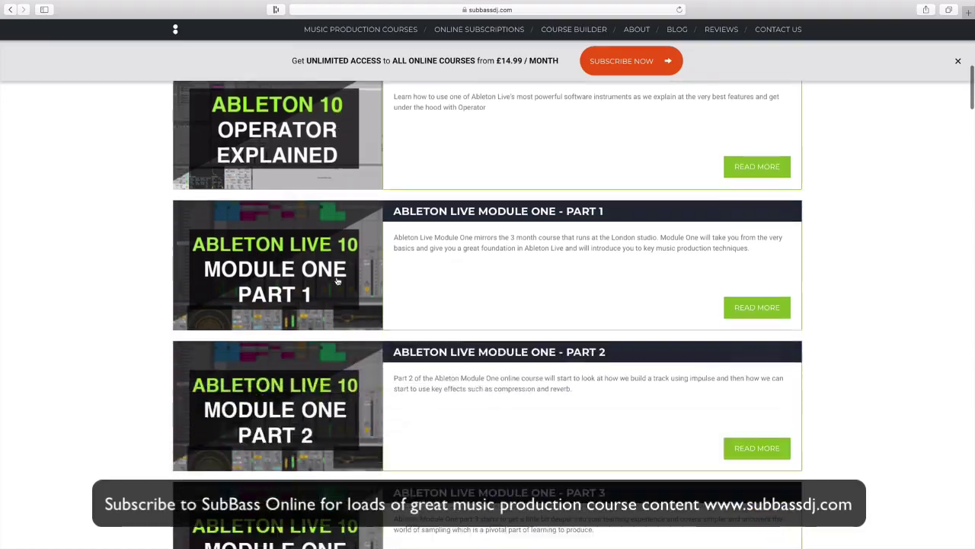